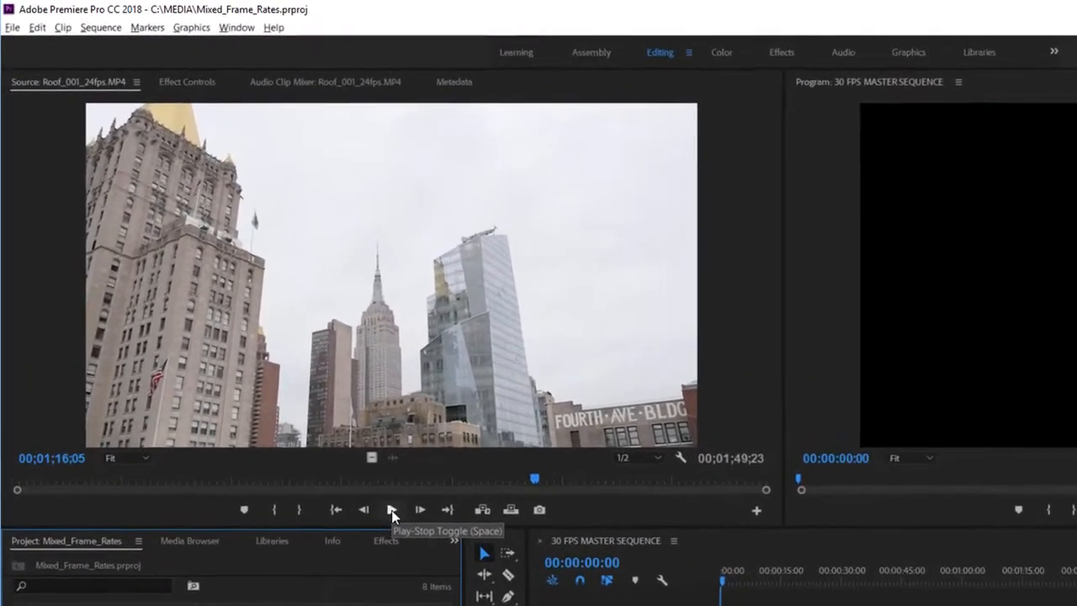
Step: Preview part of Roof_001_24fps.MP4, then open Run_002_96fps.MP4 from the project and preview its motion in the source monitor
click(391, 510)
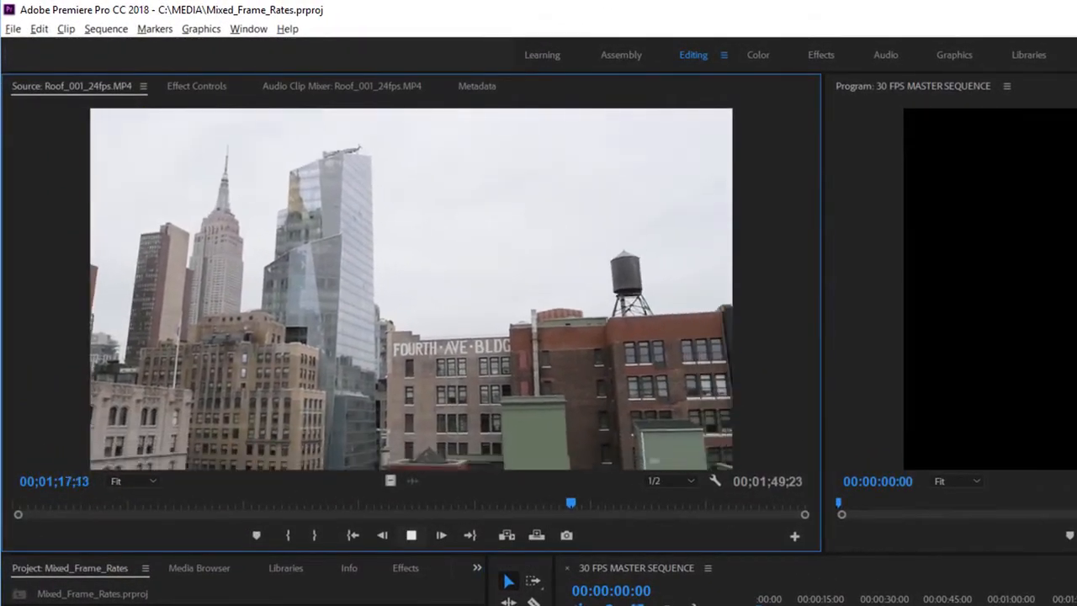
key(space)
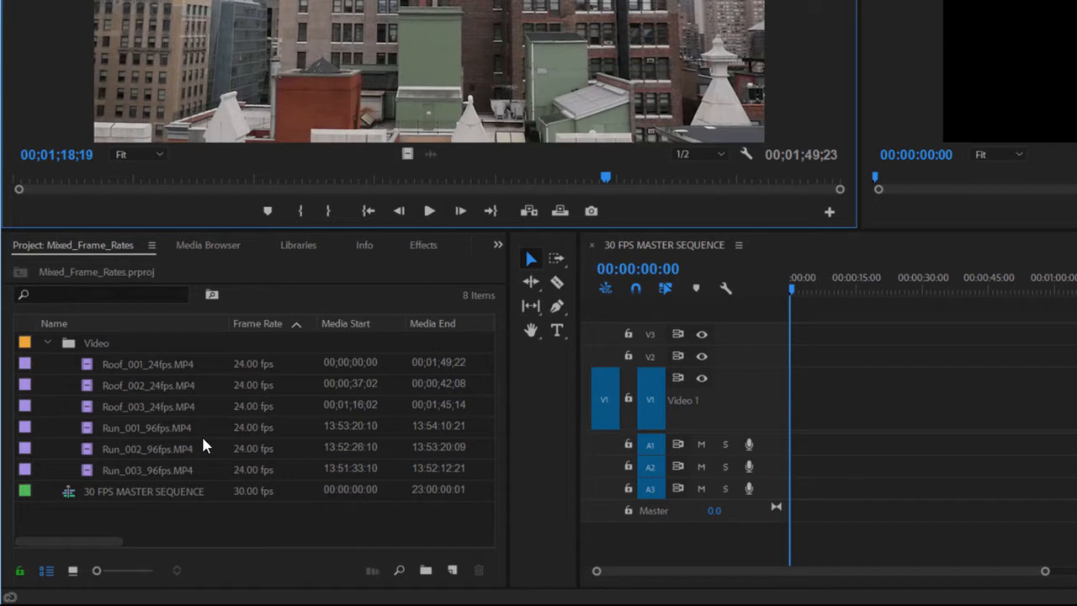
mouse_move(203, 439)
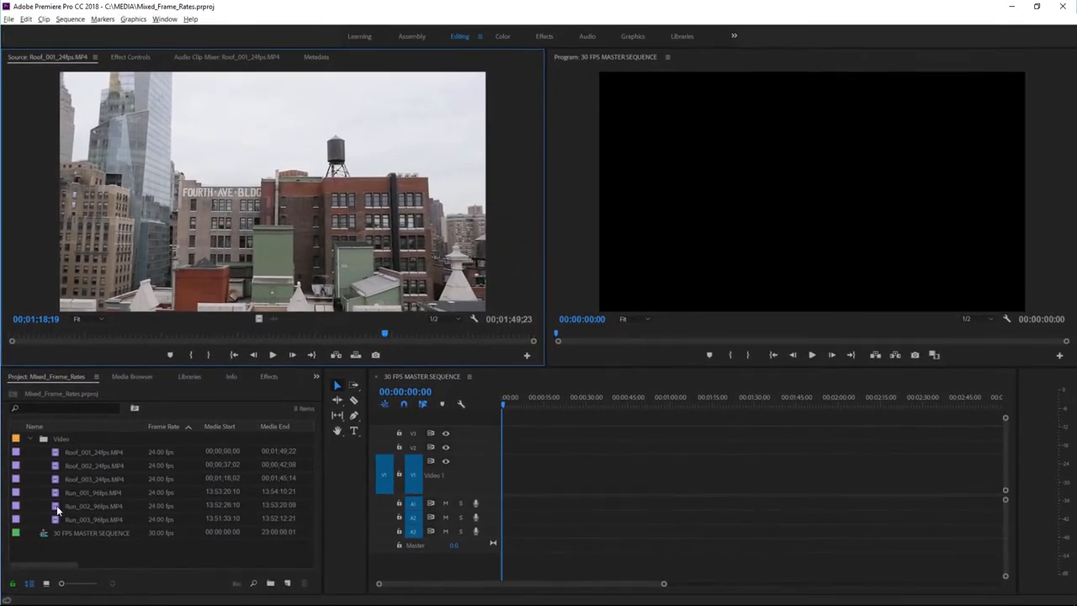
double_click(59, 499)
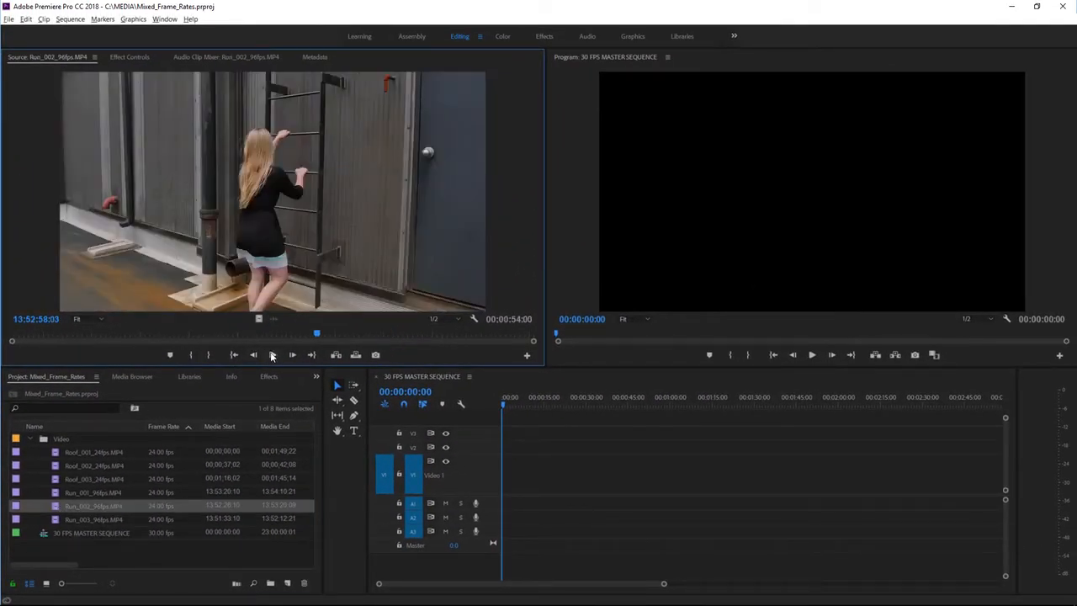
key(space)
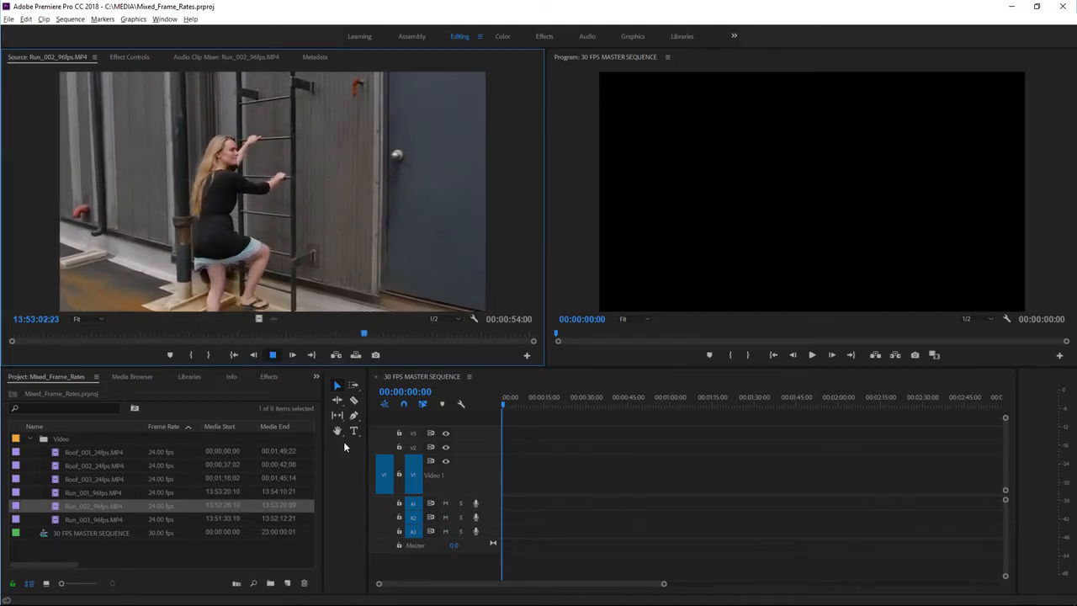
click(273, 354)
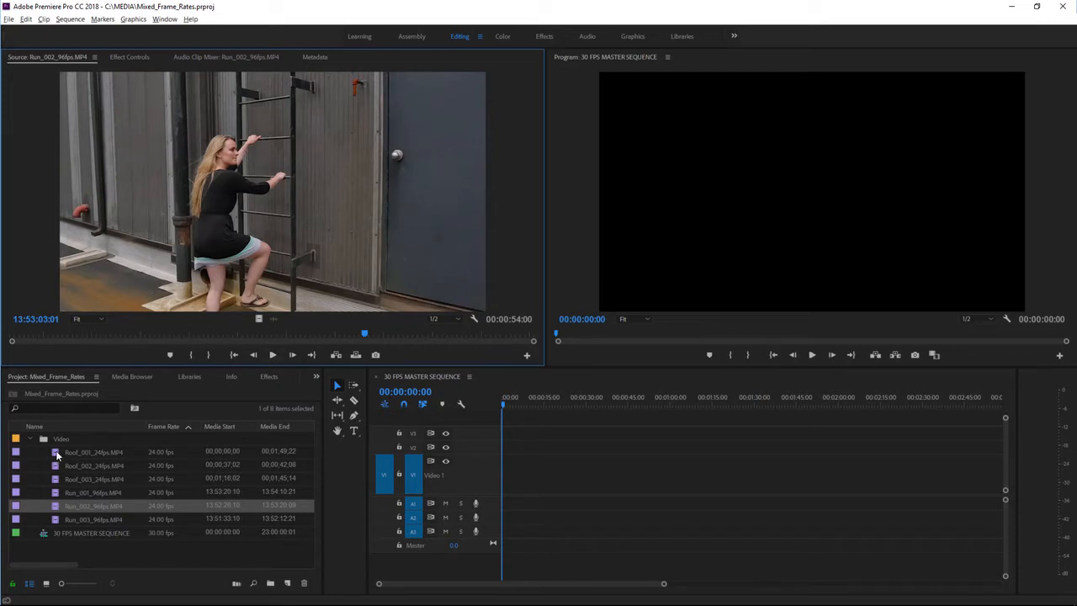
Step: Add Roof_001_24fps.MP4 to track V1 of the 30 FPS master sequence, keeping the existing sequence settings, and play part of it
drag(57, 455, 533, 498)
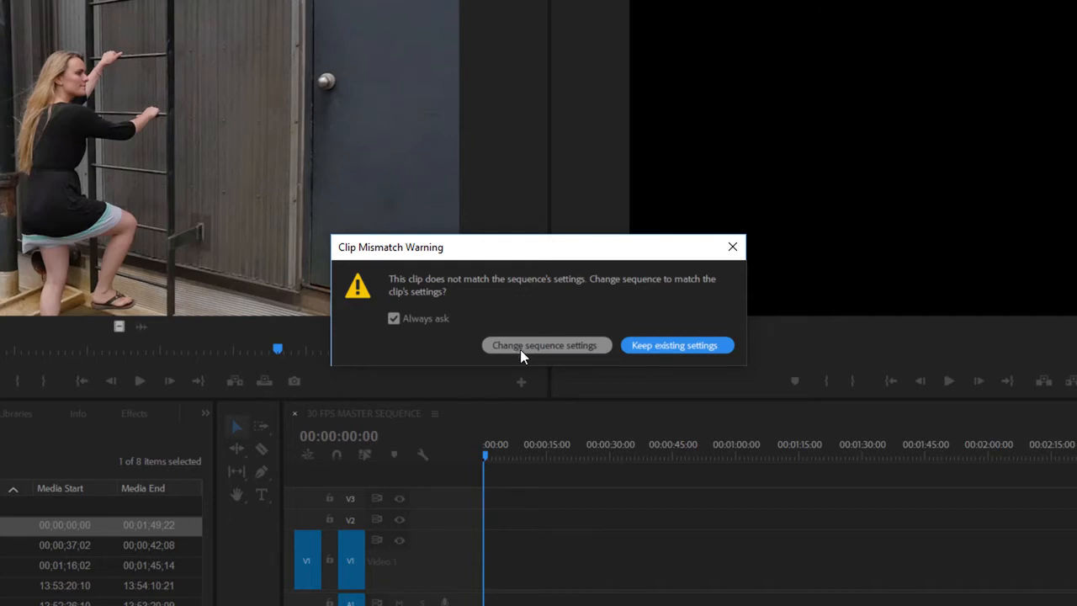
click(693, 347)
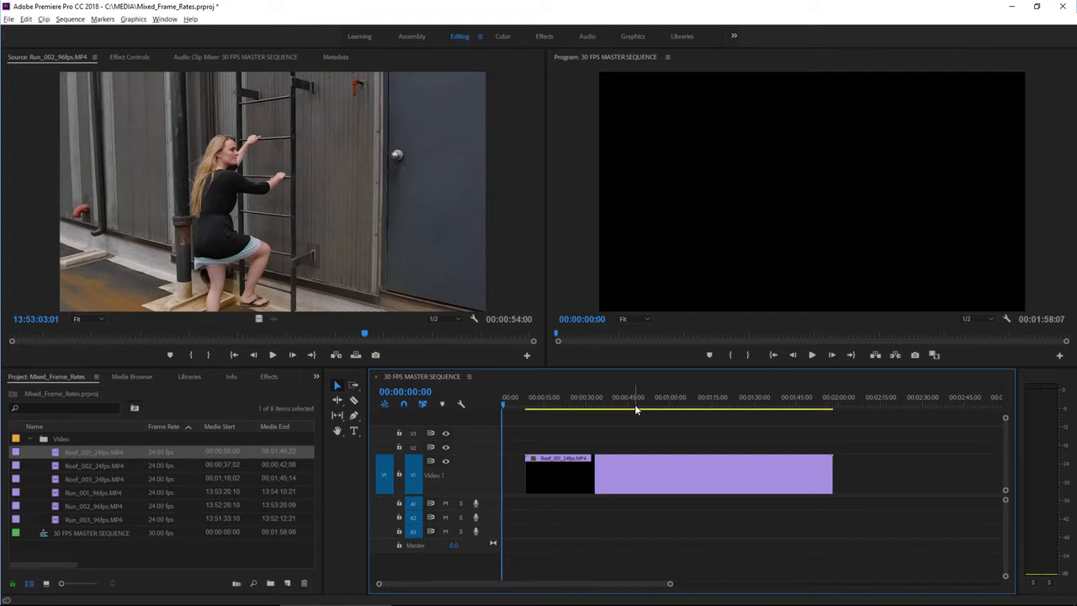
click(635, 406)
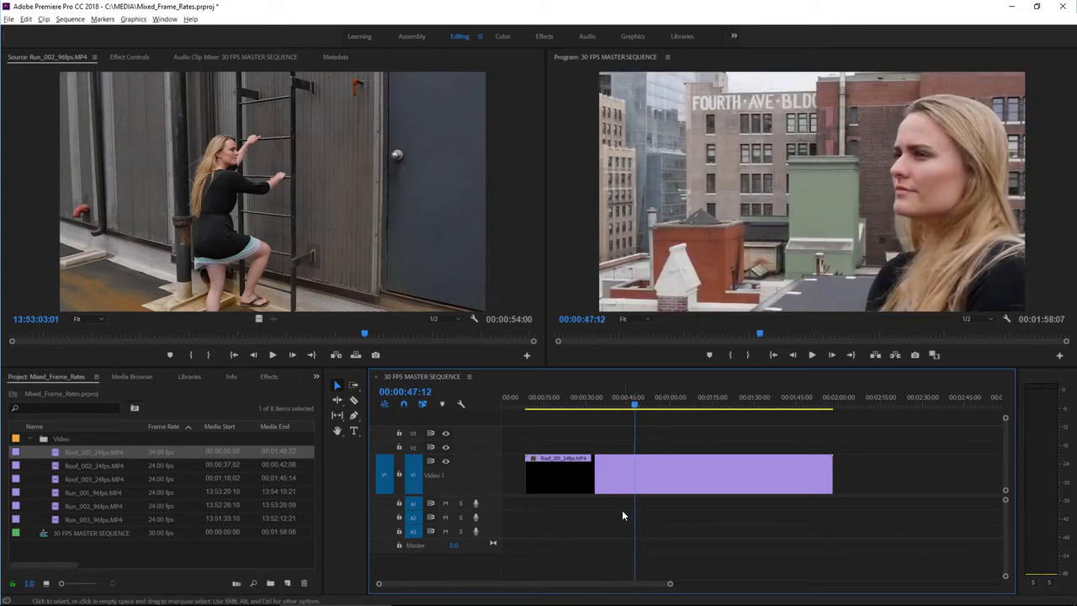
click(813, 354)
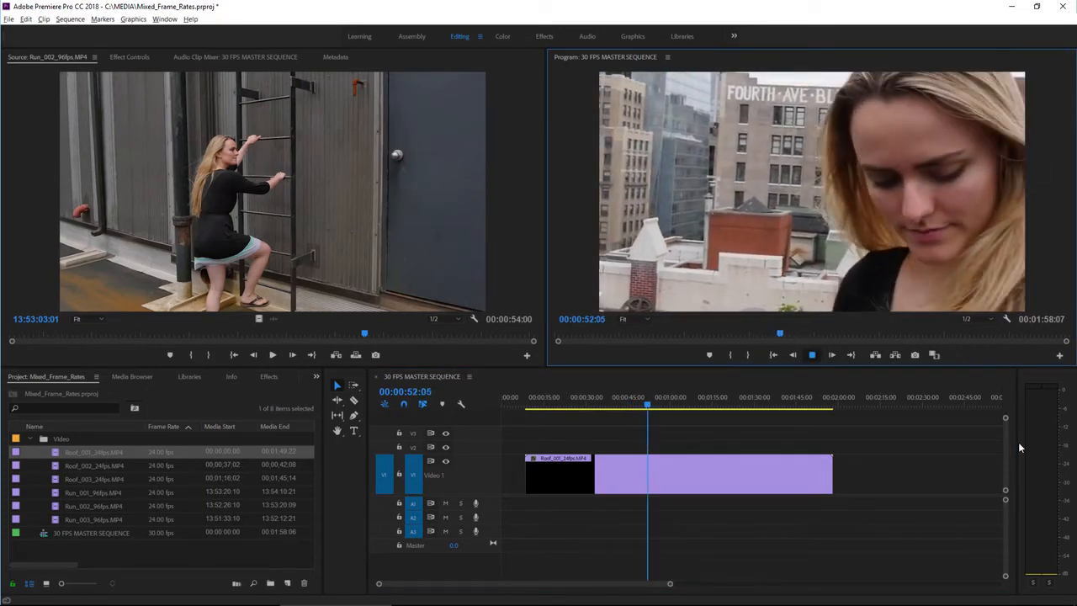
key(space)
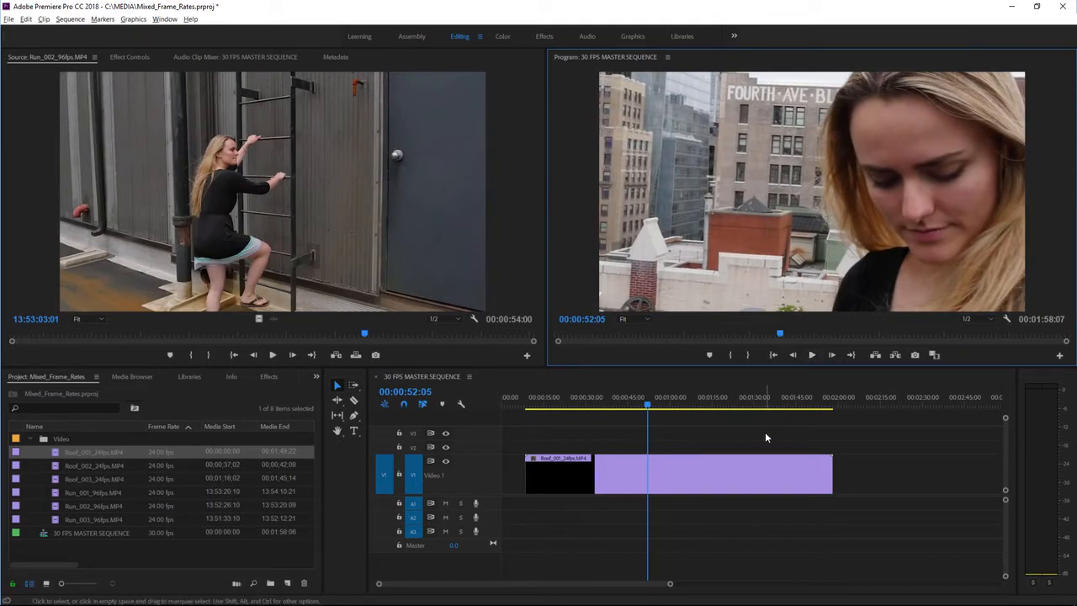
Step: Set the time interpolation of the Roof_001_24fps.MP4 clip in the sequence to Optical Flow in its speed and duration settings
click(780, 591)
right_click(624, 467)
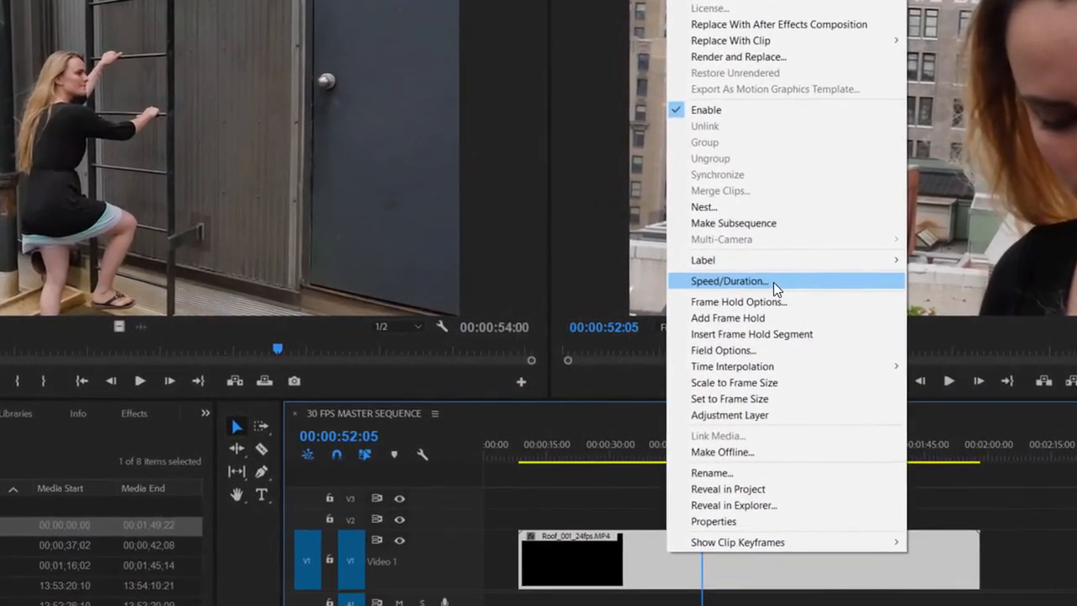
click(713, 286)
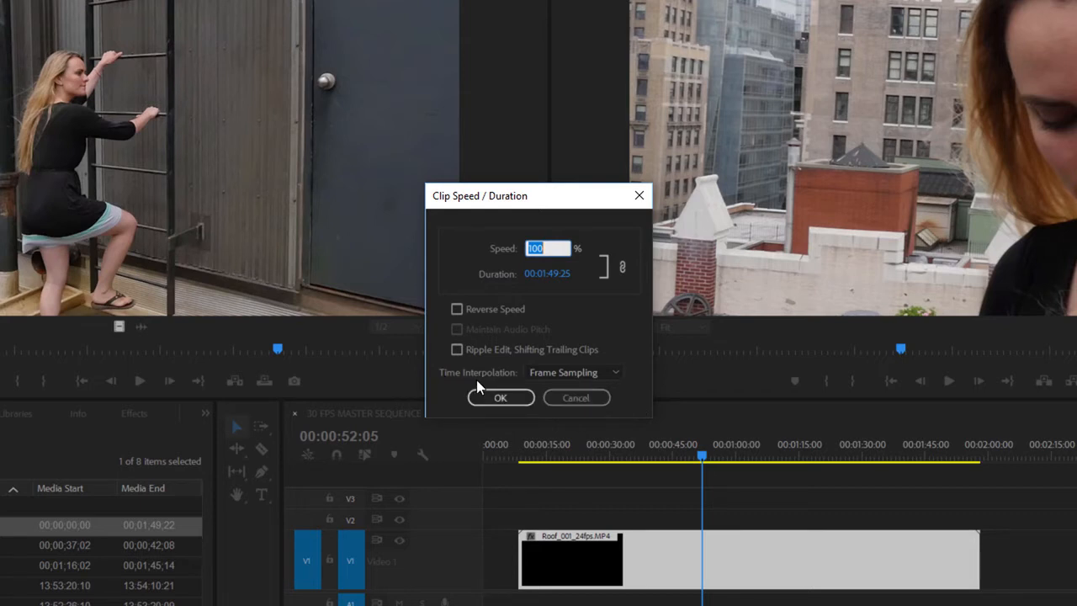
click(616, 372)
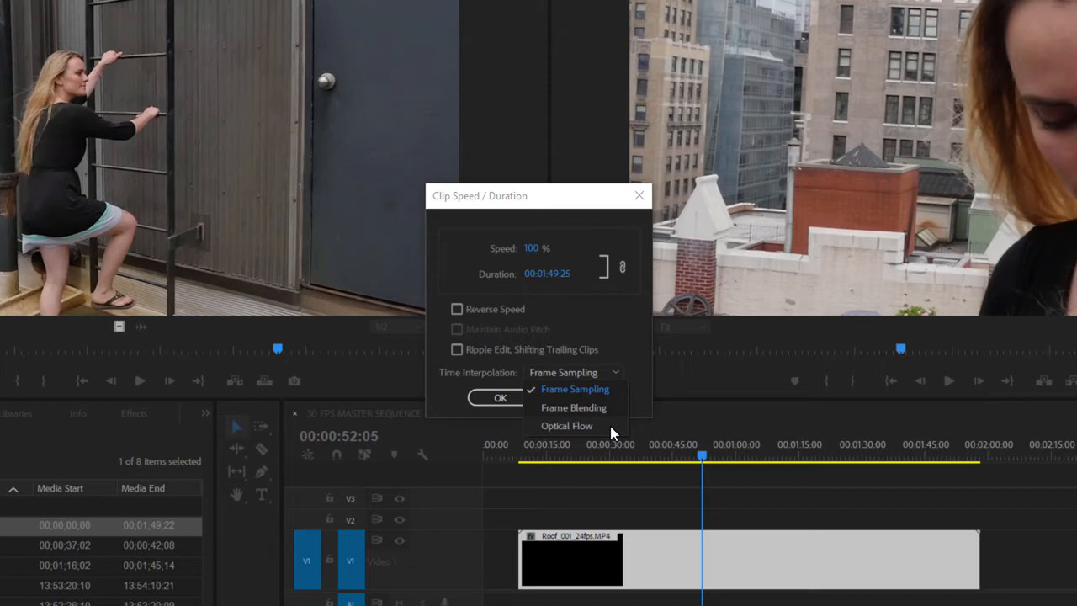
click(608, 425)
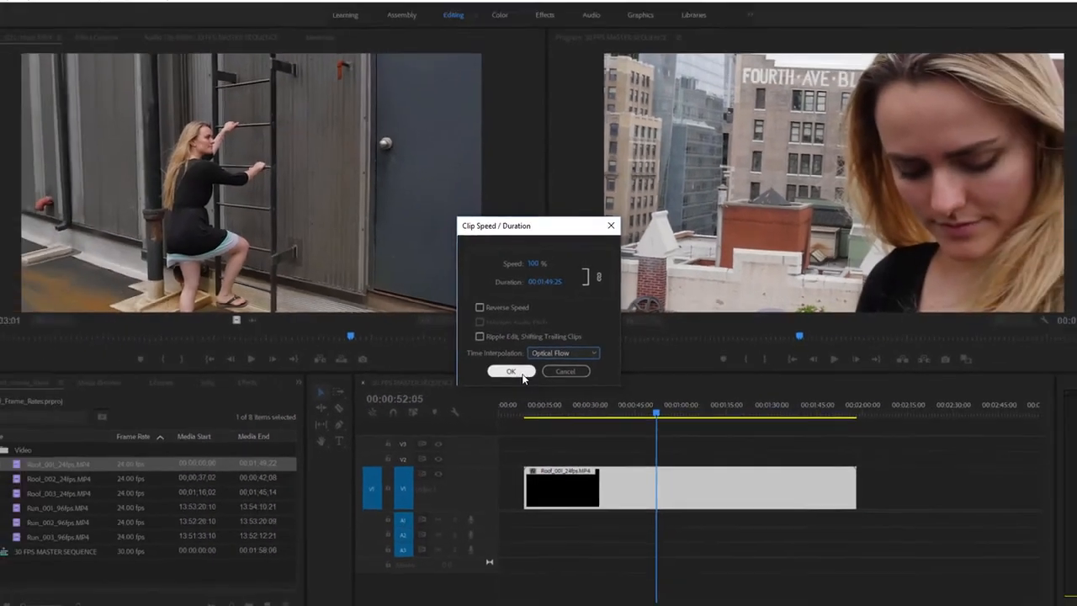
click(521, 373)
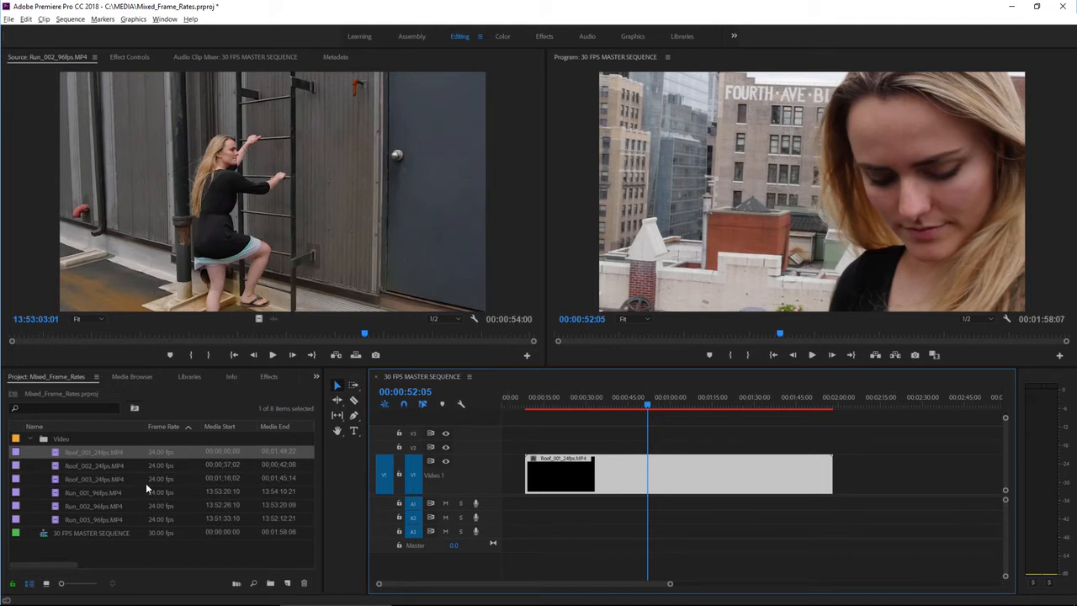
Step: Open Run_001_96fps.MP4 from the project and play a few seconds of it in the source monitor
click(53, 494)
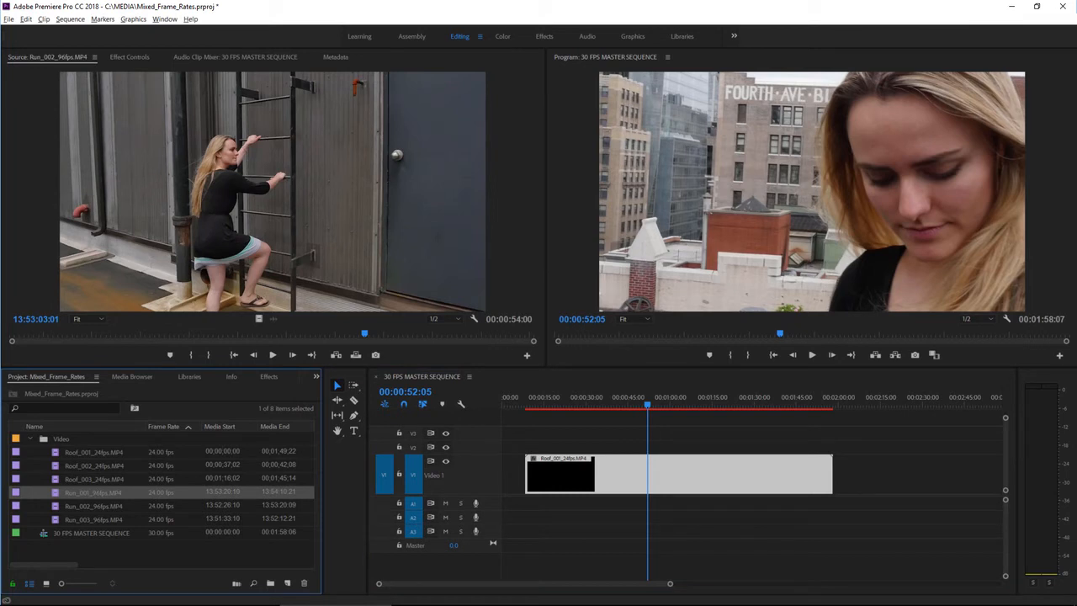
double_click(54, 493)
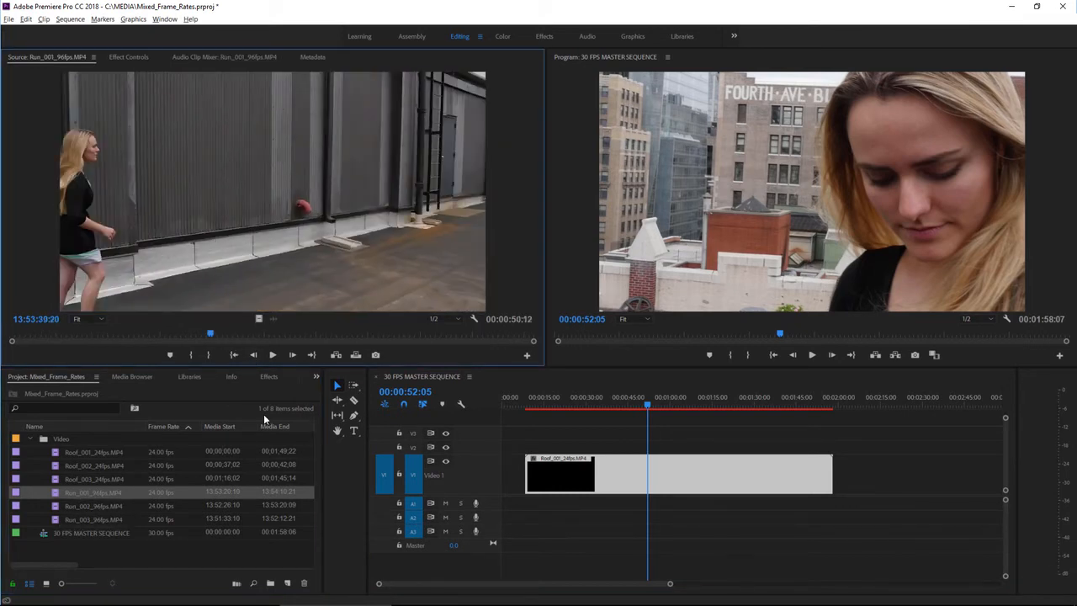
click(271, 355)
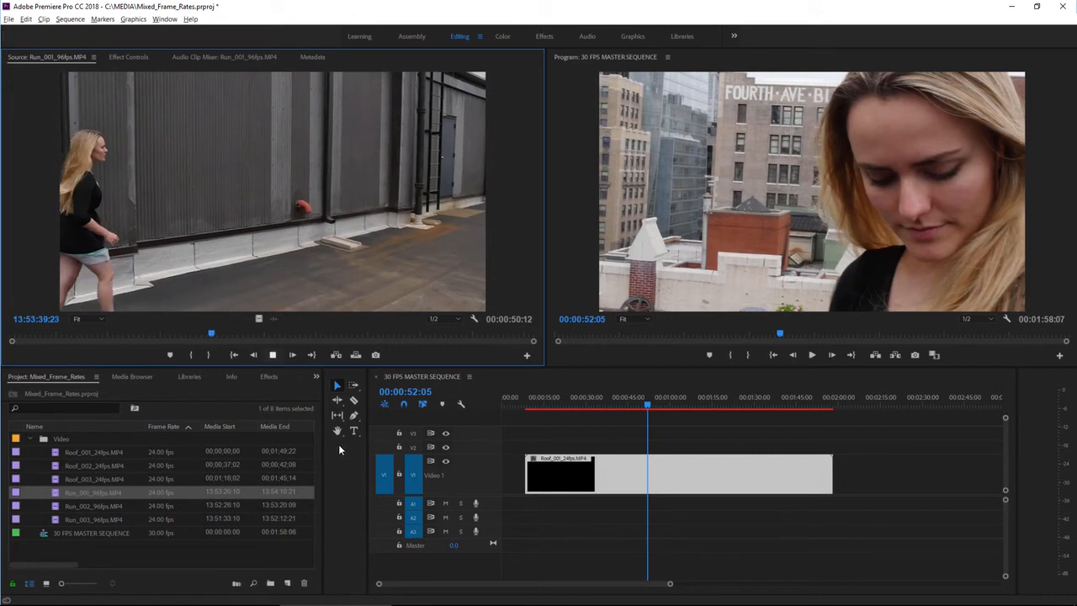
click(272, 355)
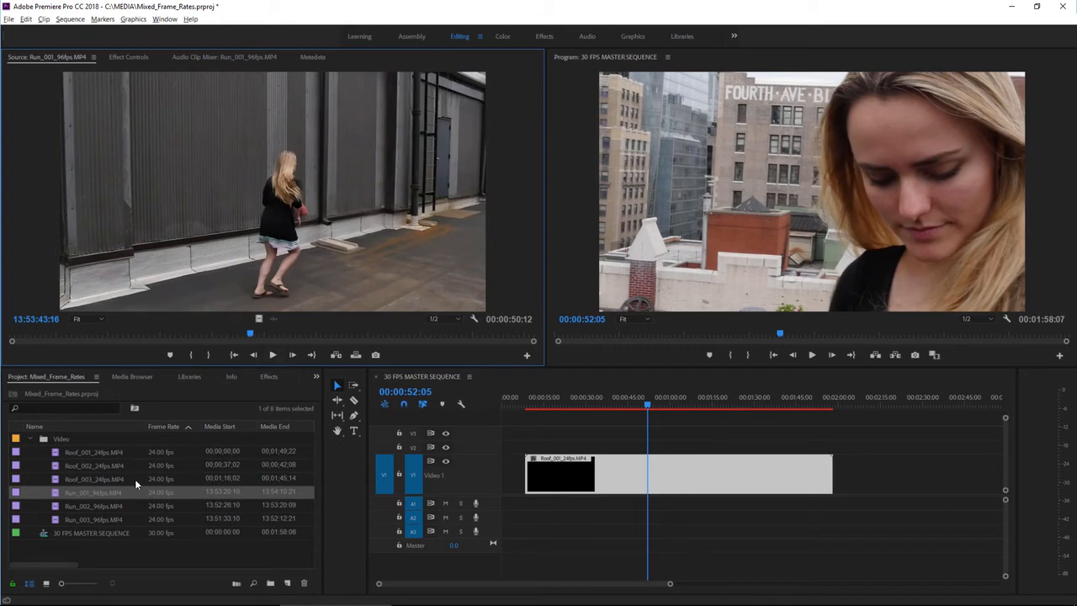
Step: Place Run_001_96fps.MP4 on track V1 after the roof clip and play part of it in the sequence
drag(62, 492, 854, 478)
click(887, 405)
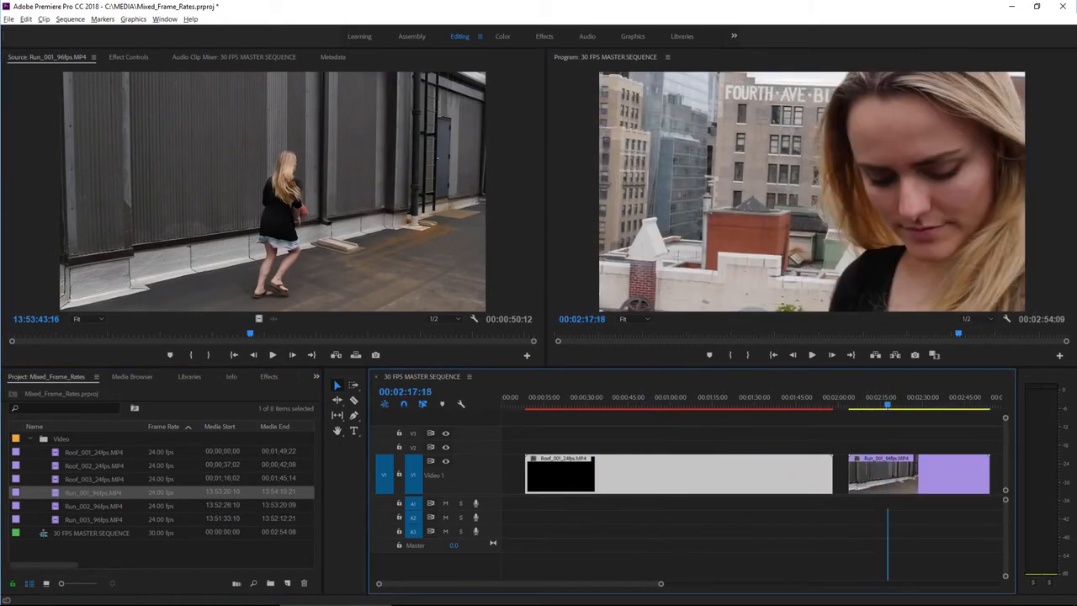
click(929, 407)
click(912, 407)
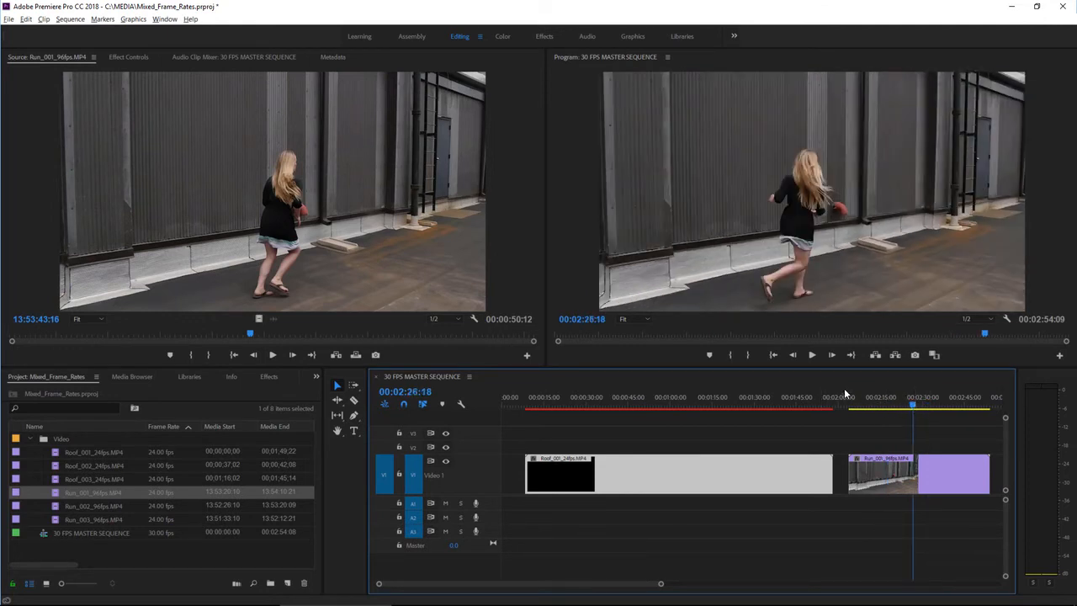
click(812, 354)
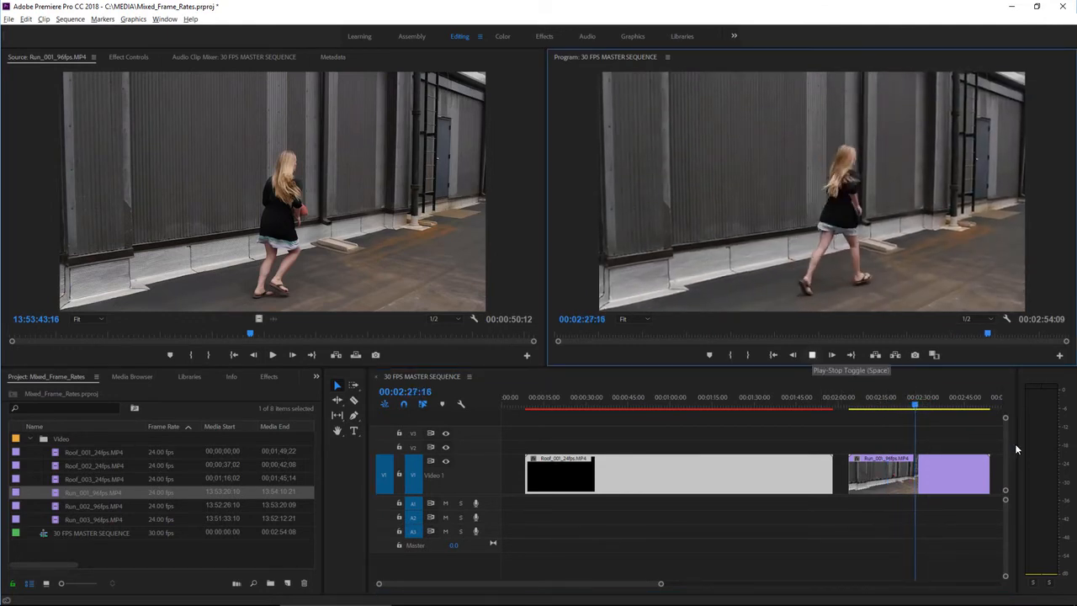
key(space)
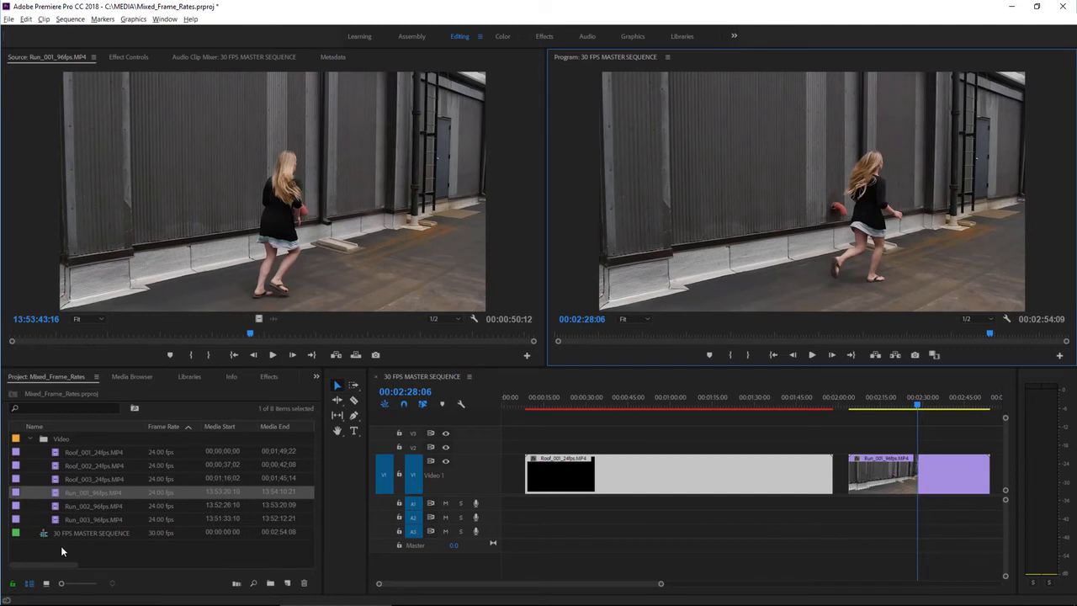
Step: Interpret the Run_001_96fps.MP4 footage in the project with an assumed frame rate of 48 fps
right_click(51, 494)
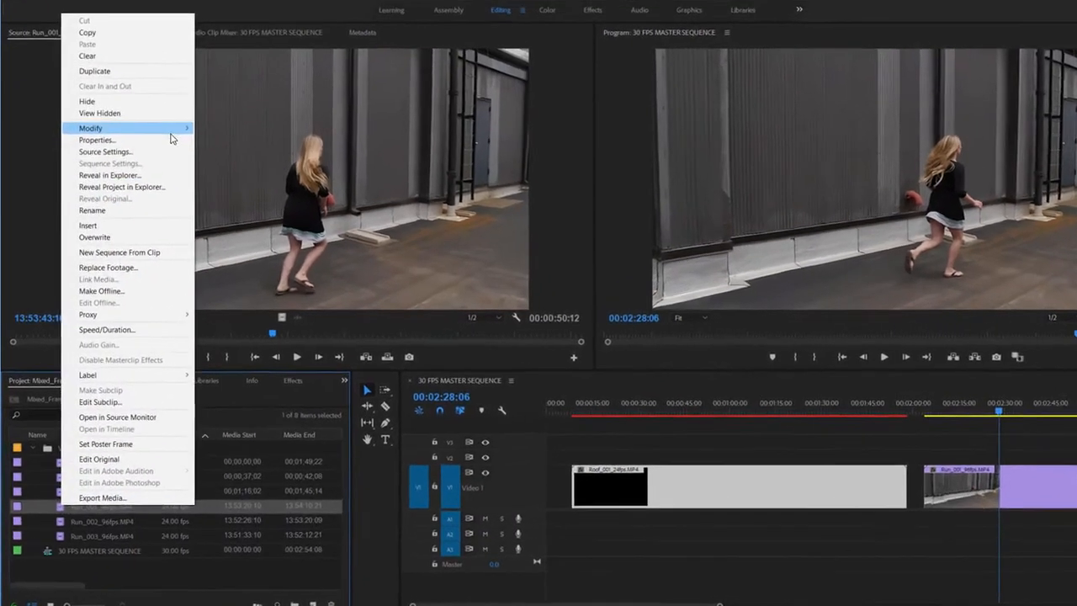
mouse_move(156, 149)
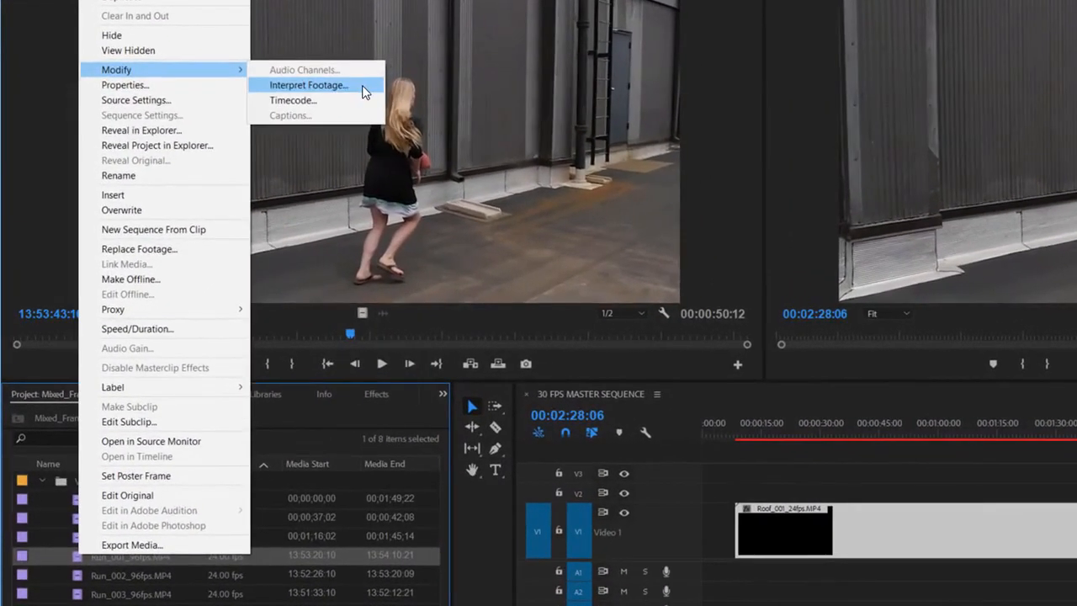
click(277, 109)
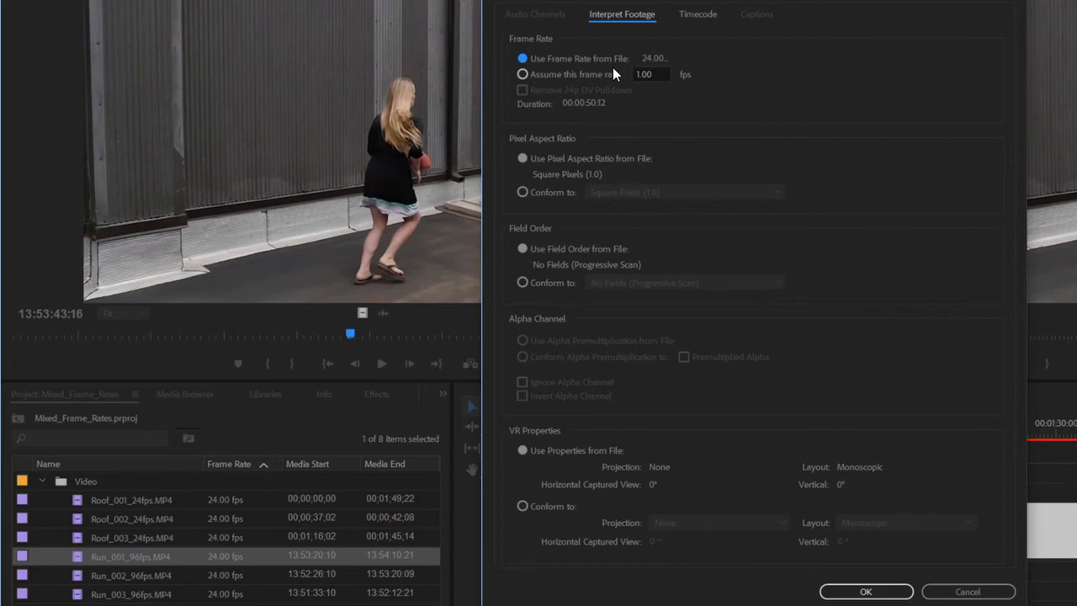
click(521, 74)
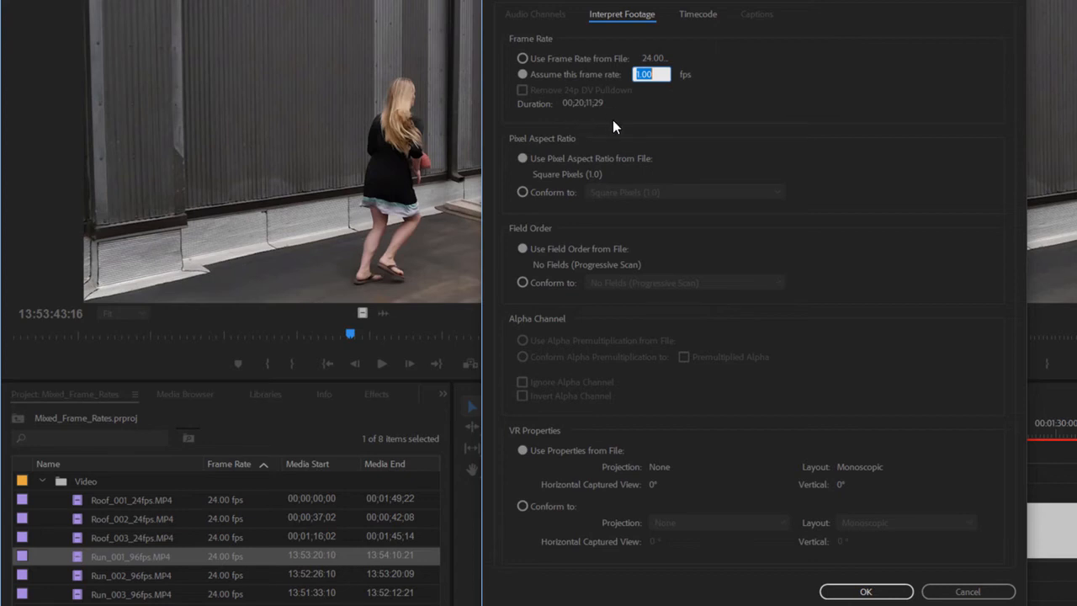
text(24)
drag(654, 74, 627, 74)
text(48)
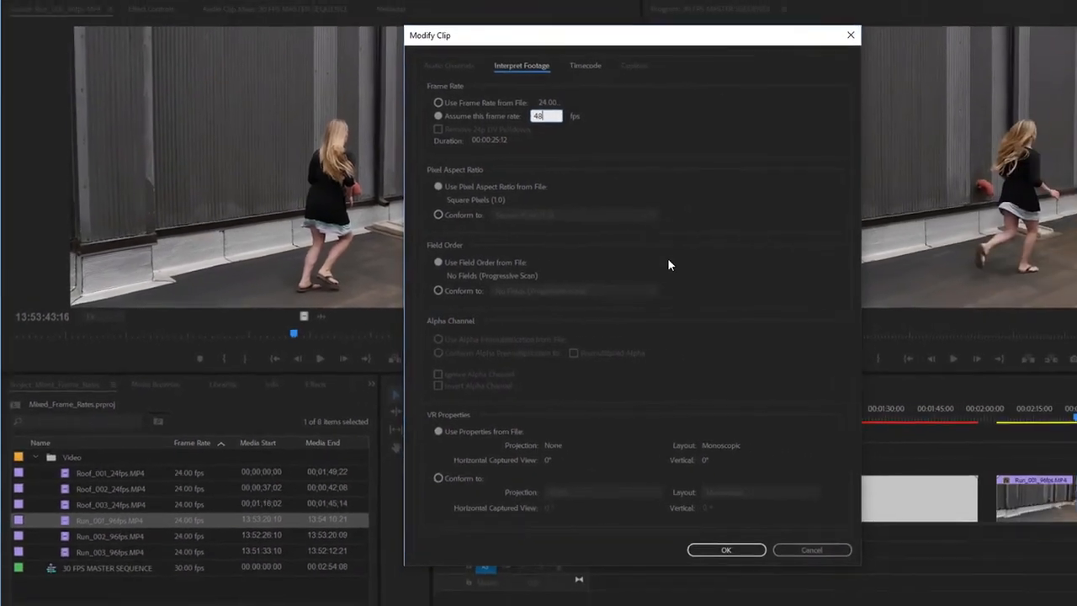
click(726, 549)
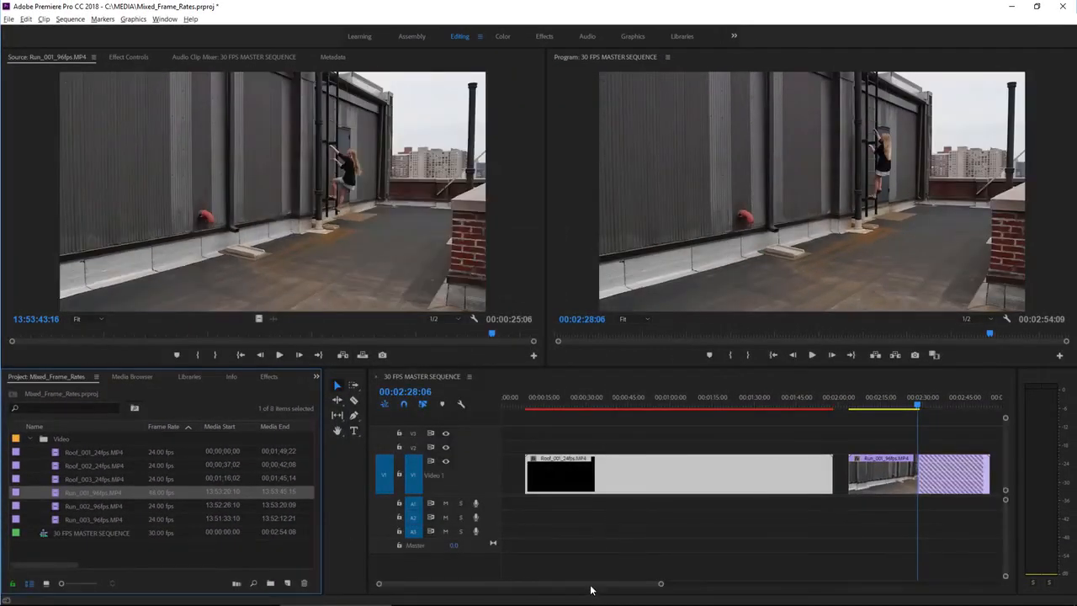
Step: Play the reinterpreted Run_001_96fps.MP4 clip in the sequence to check its motion
drag(591, 584, 644, 586)
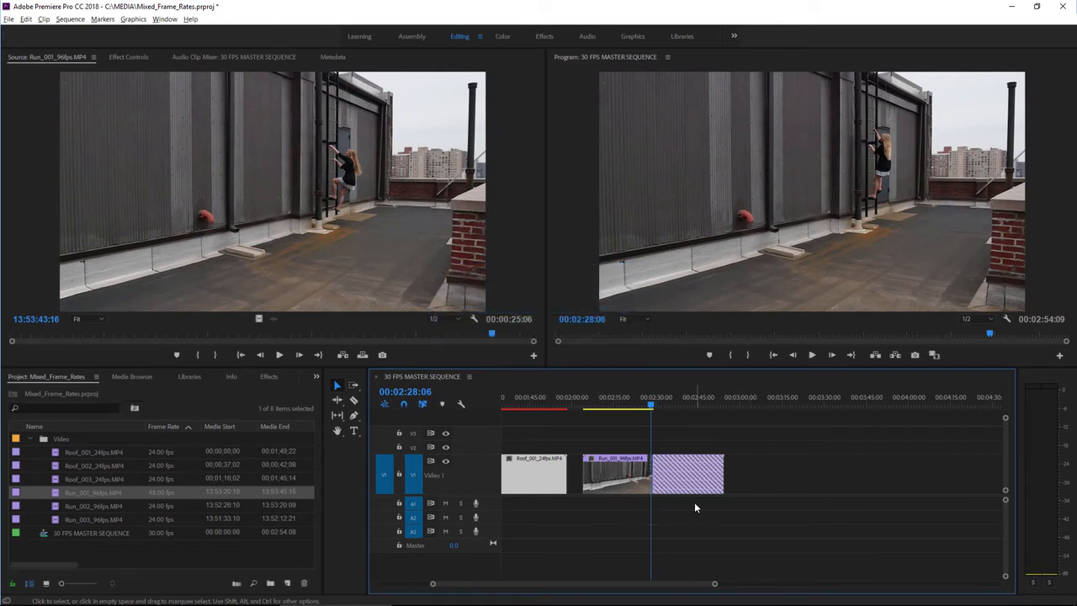
click(612, 404)
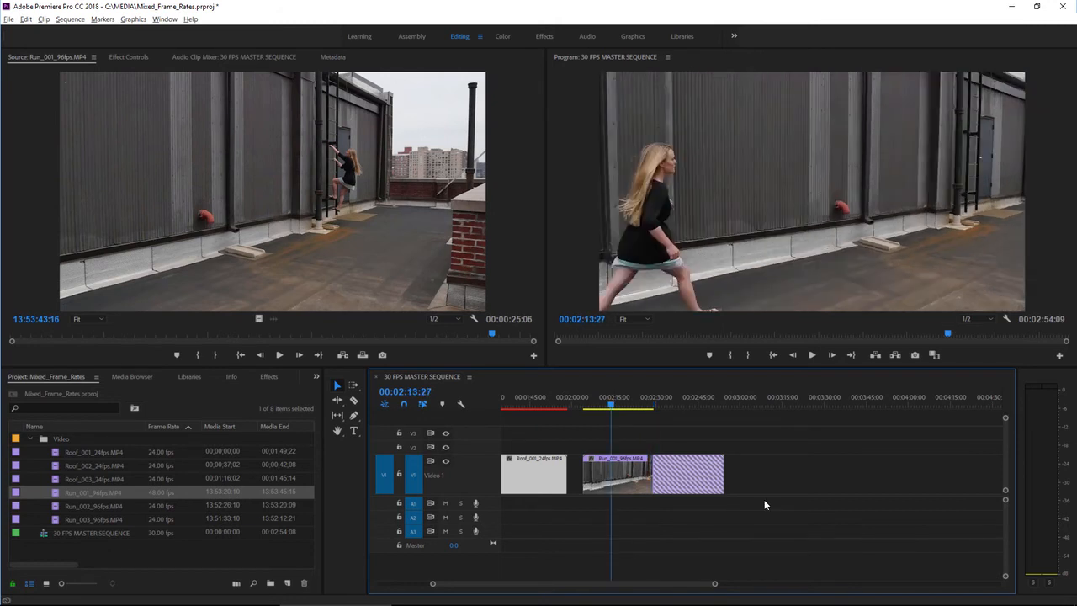
click(812, 354)
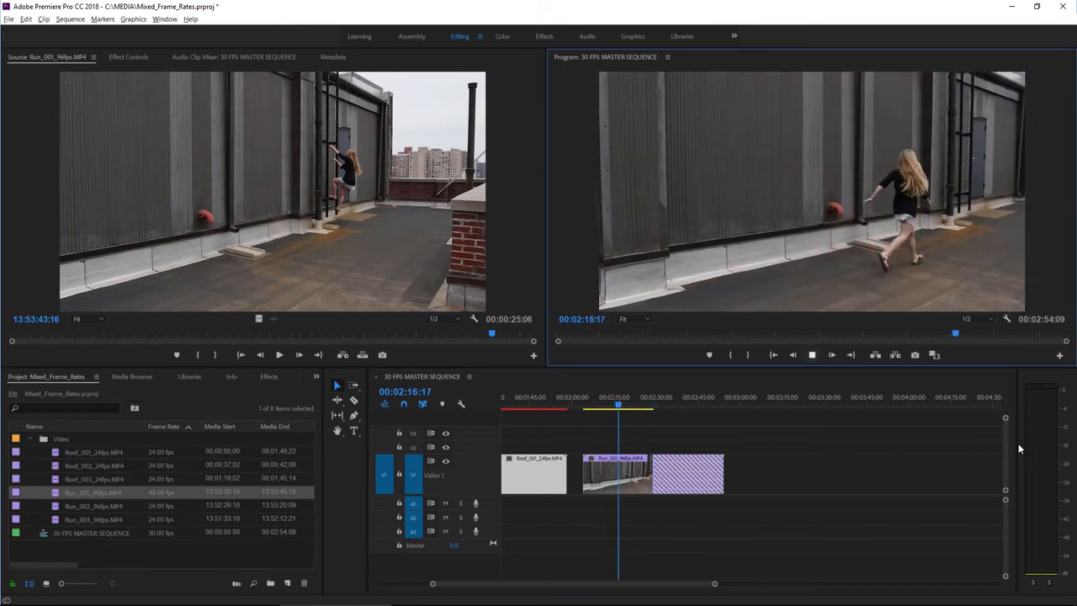
key(space)
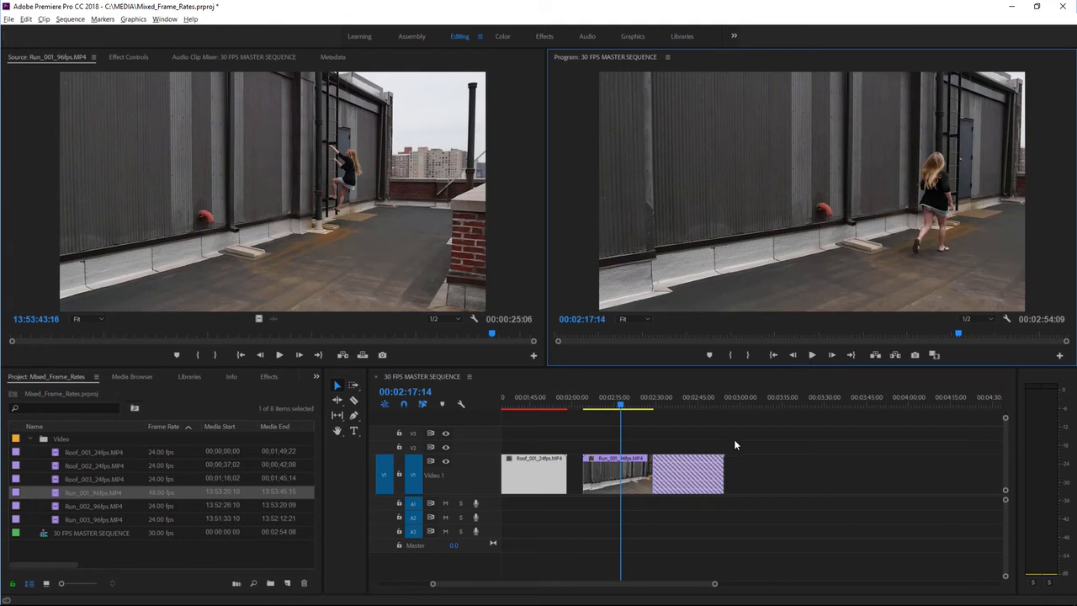
Step: Place Run_002_96fps.MP4 on track V1 after the Run_001_96fps.MP4 clip and show a frame from its middle
click(55, 507)
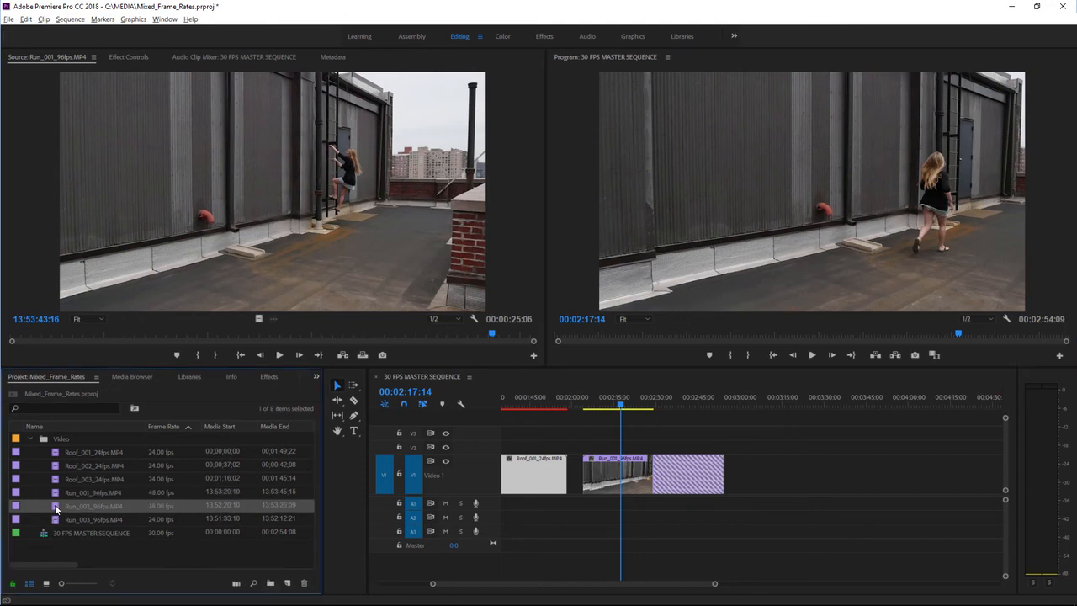
drag(767, 482, 767, 483)
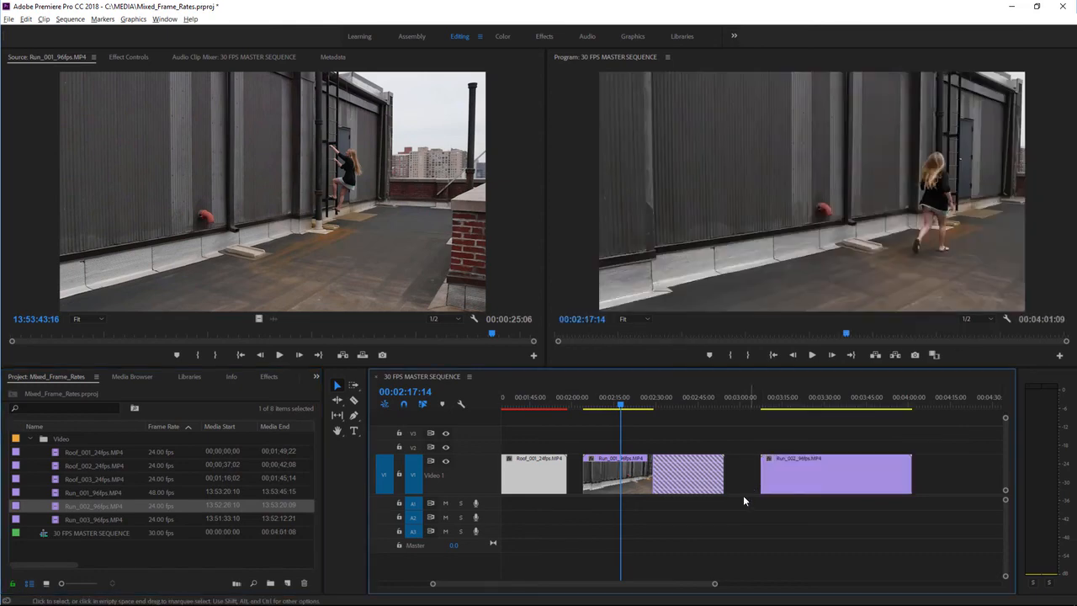
click(816, 402)
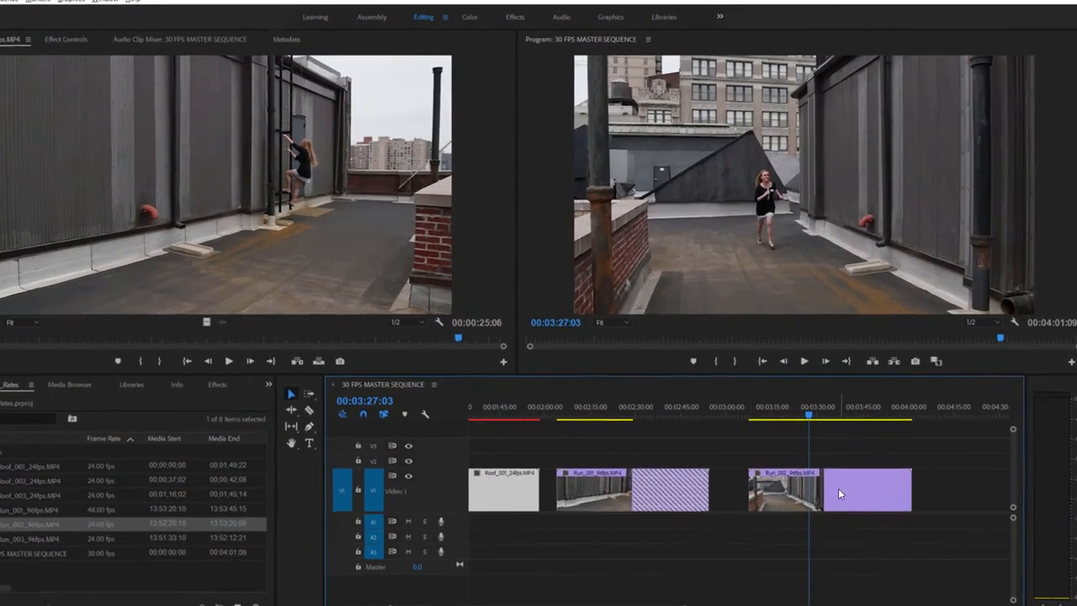
Step: Set the speed of the Run_002_96fps.MP4 clip in the sequence to 200%
right_click(838, 487)
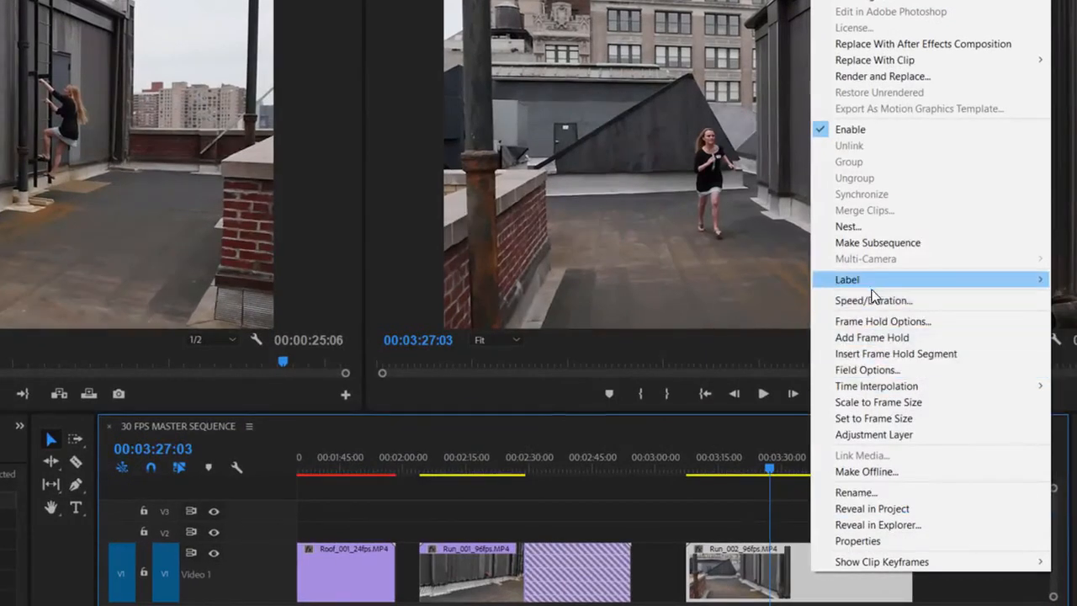
click(872, 300)
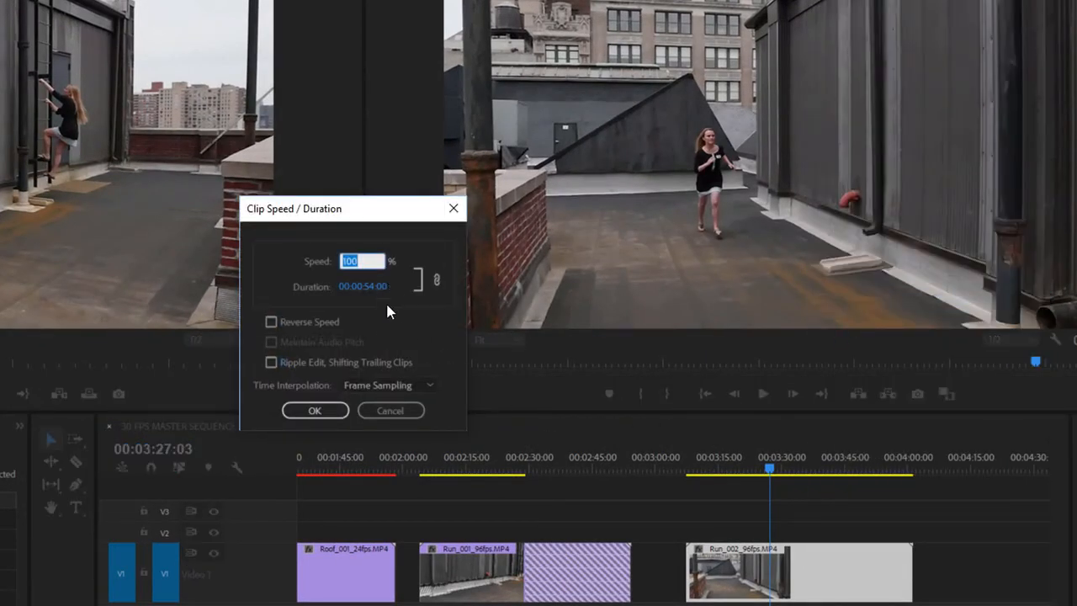
text(200)
click(315, 411)
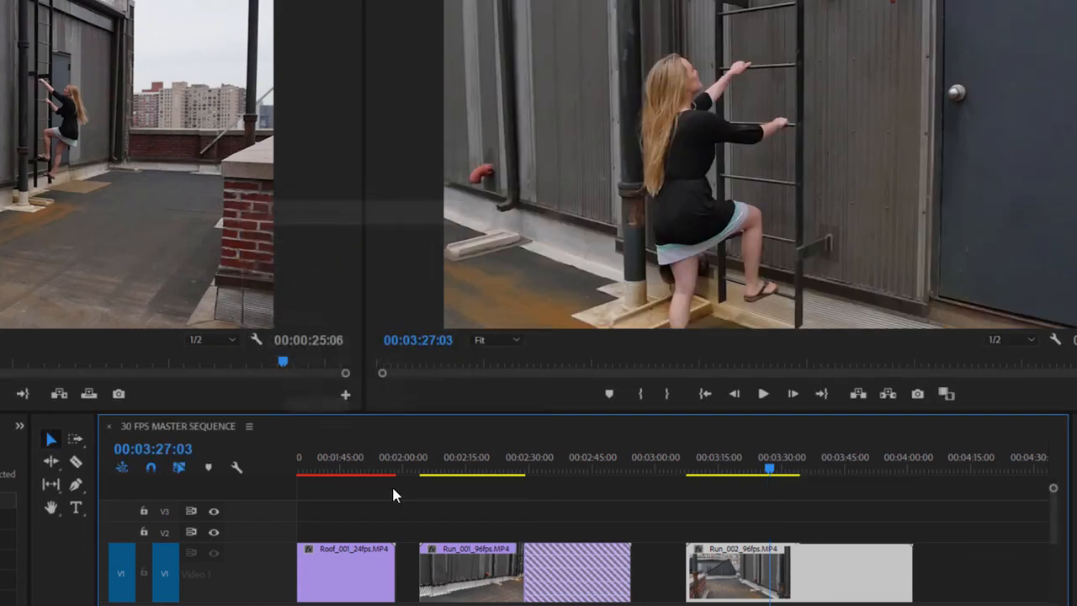
Step: Play part of the sped-up Run_002_96fps.MP4 clip from near its start to check its motion
click(720, 471)
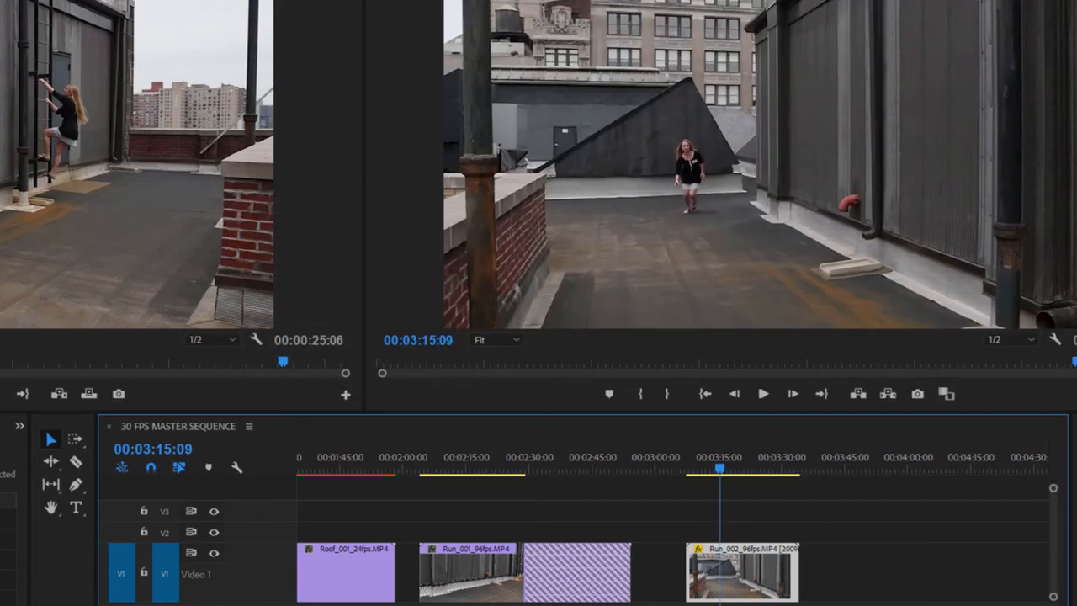
click(765, 396)
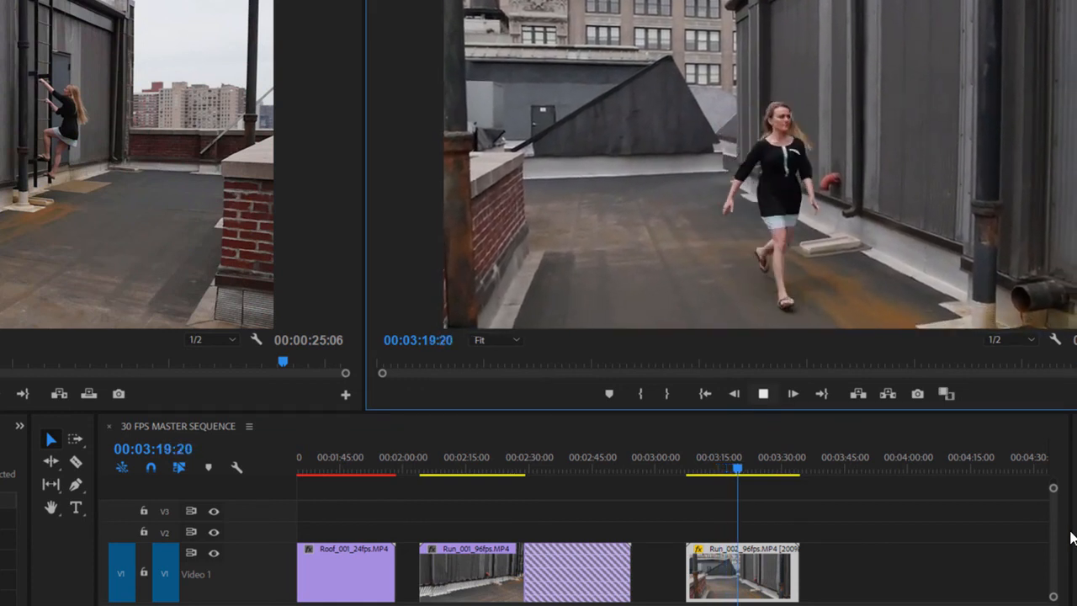
key(space)
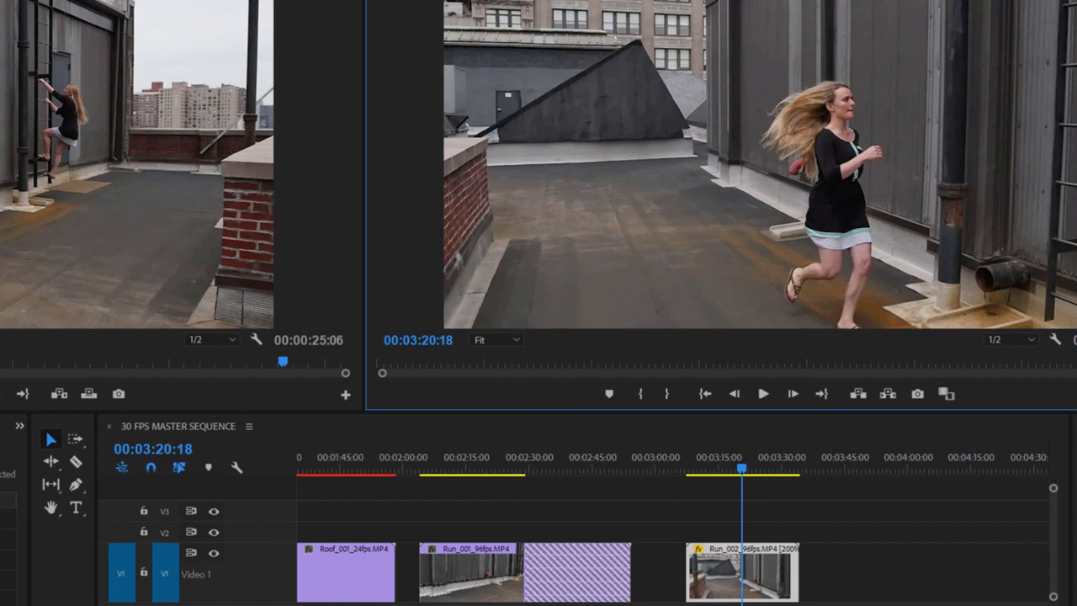
key(shift+5)
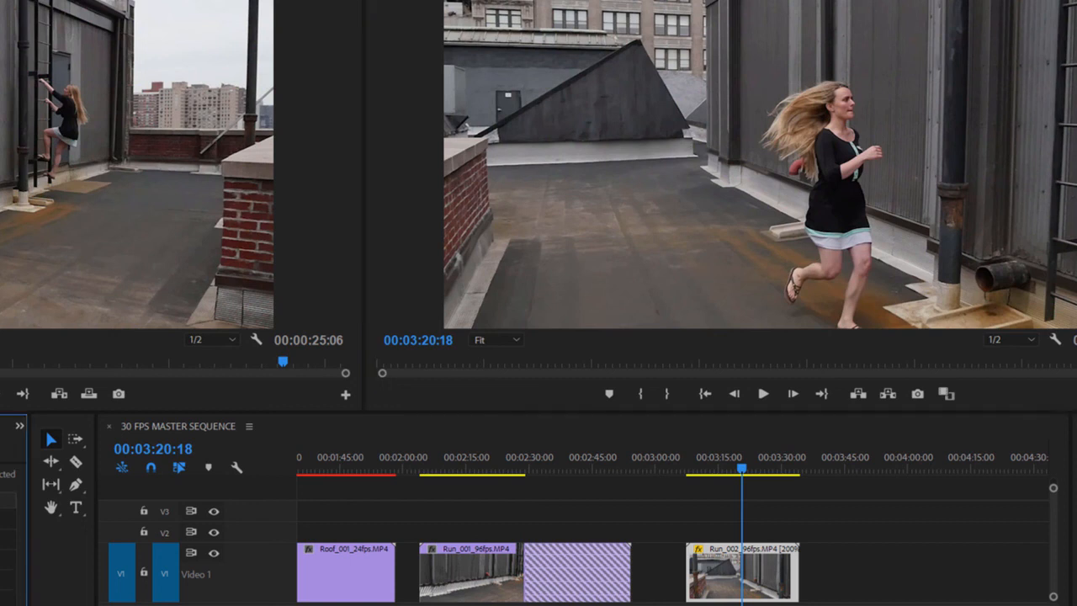